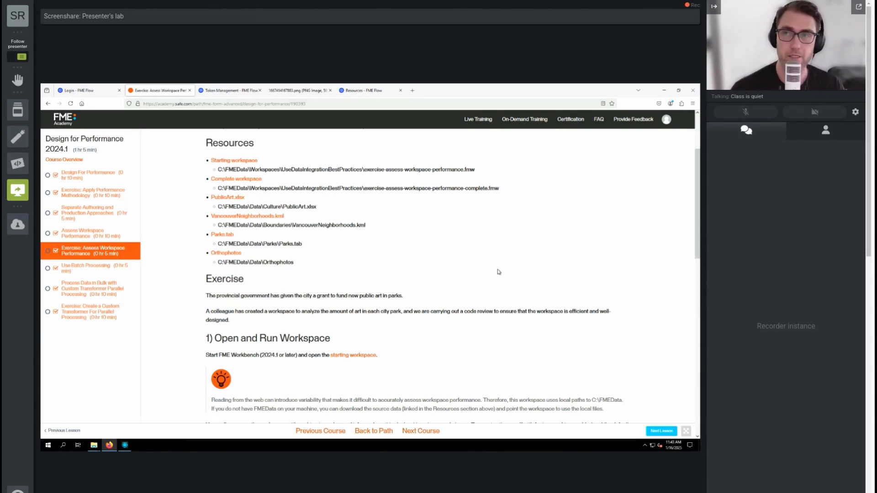
# Switch to FME Workbench and open exercise-assess-workspace-performance.fmw from C:\FMEData\Workspaces\UseDataIntegrationBestPractices, discarding changes to the current workspace.
pyautogui.scroll(-3, 498, 272)
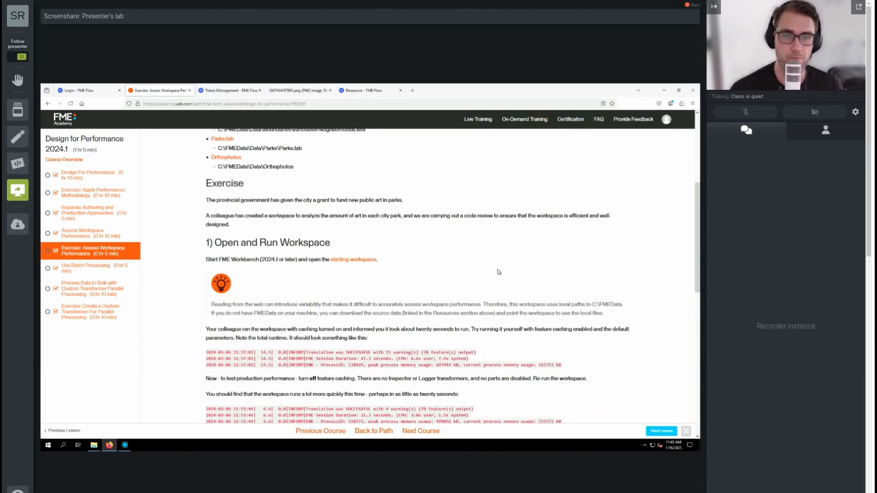
pyautogui.scroll(-3, 499, 271)
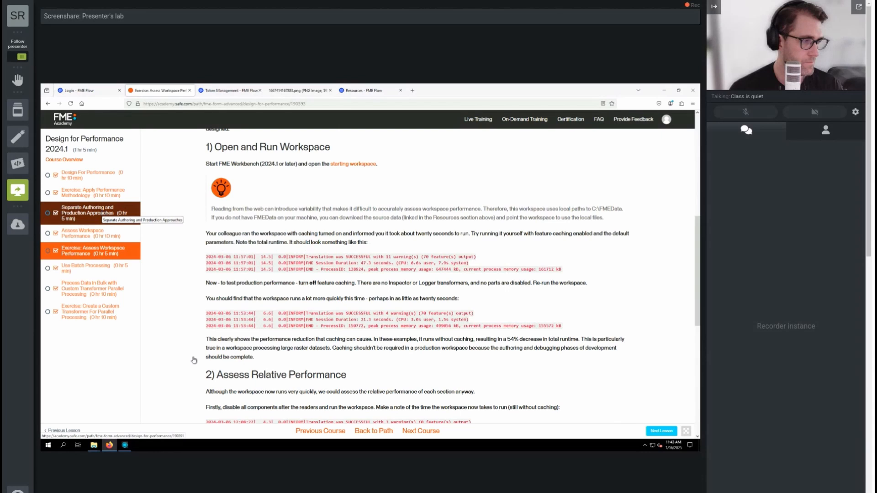
pyautogui.click(125, 446)
pyautogui.click(61, 106)
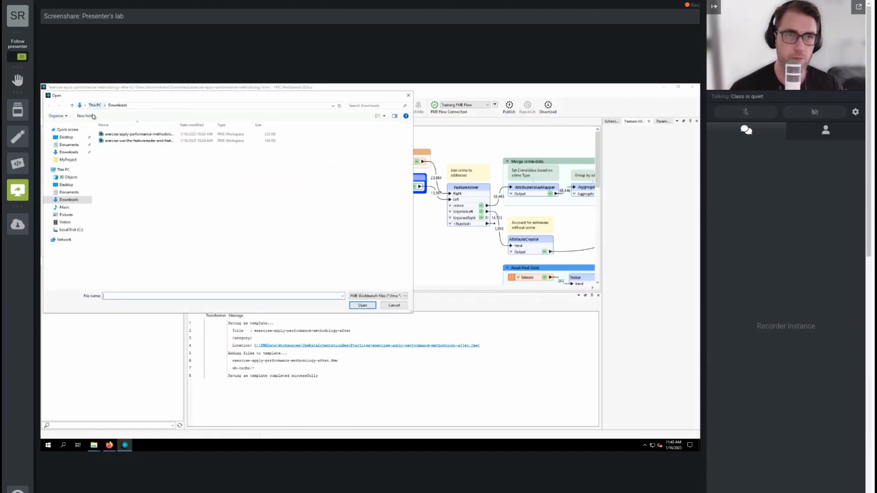
pyautogui.click(69, 232)
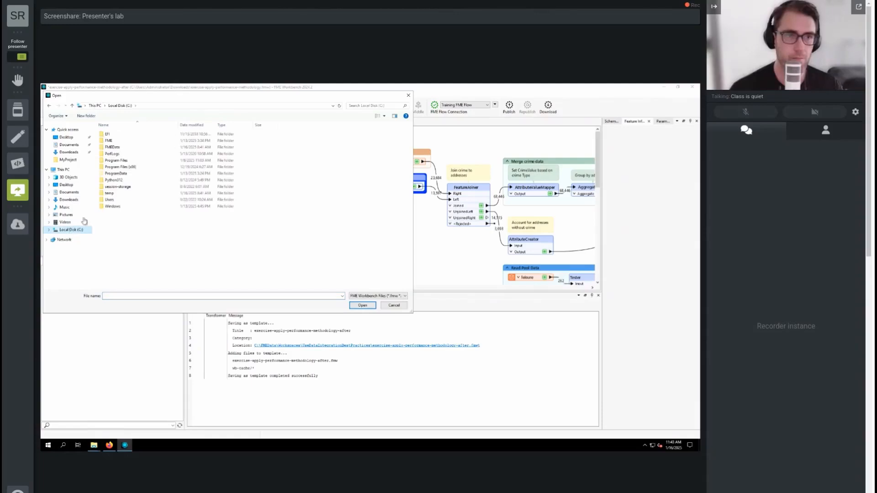
pyautogui.doubleClick(118, 148)
pyautogui.doubleClick(121, 154)
pyautogui.press('u')
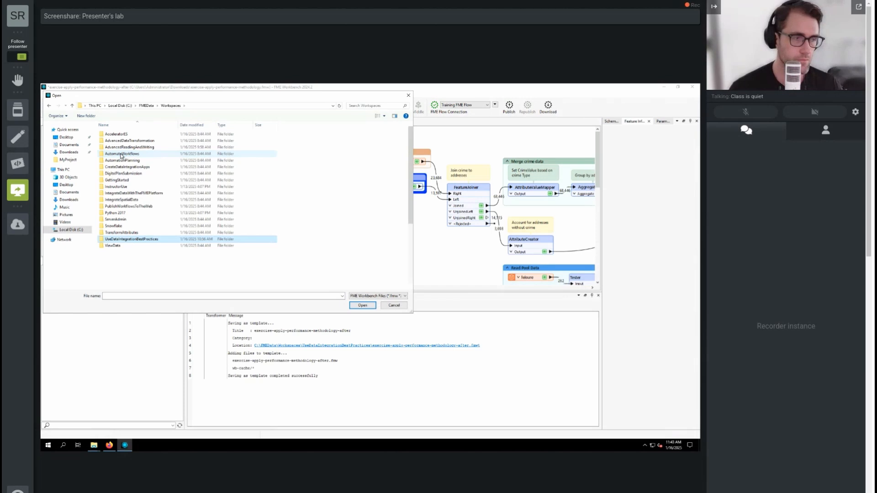
pyautogui.press('Return')
pyautogui.click(133, 174)
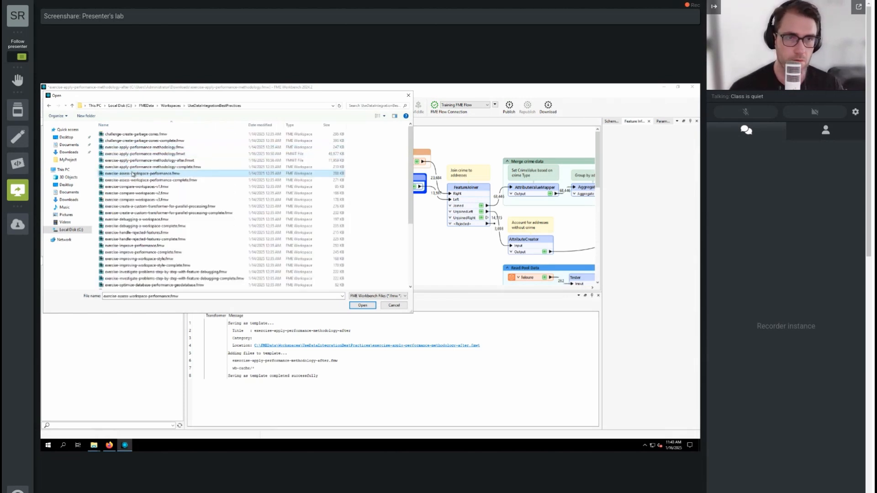
pyautogui.doubleClick(132, 174)
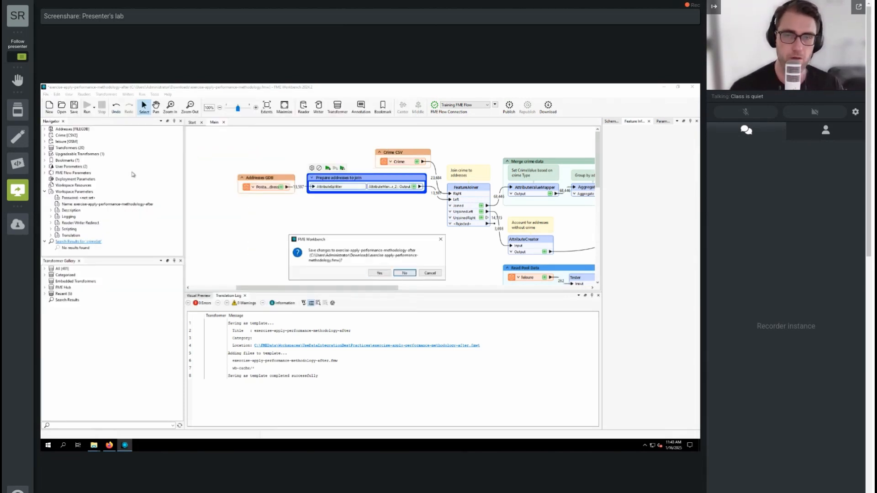
pyautogui.press('Return')
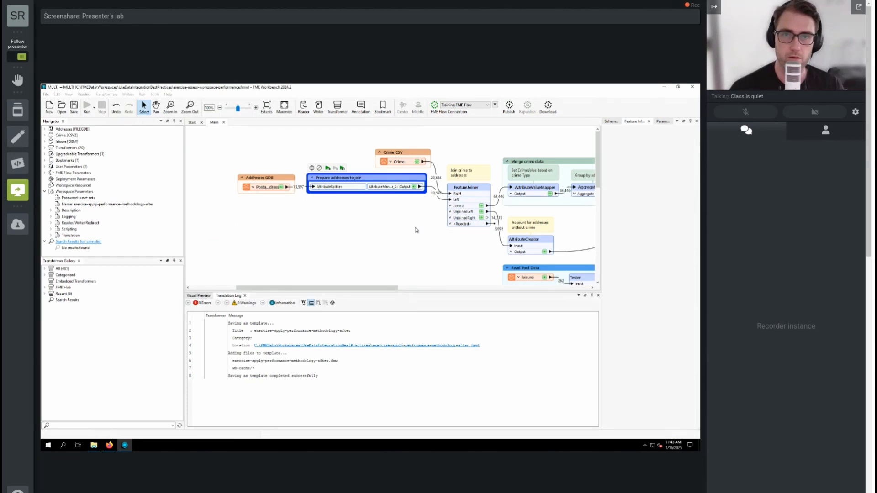
# Turn off feature caching for workspace runs.
pyautogui.scroll(-2, 460, 213)
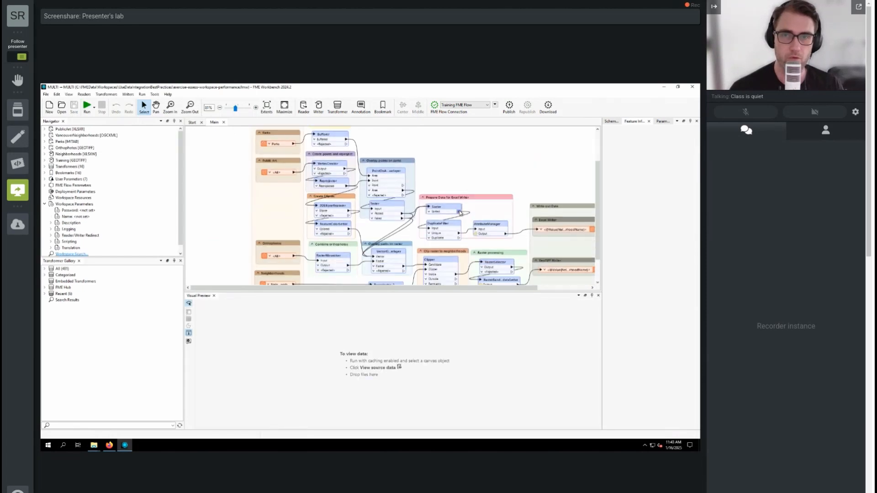
pyautogui.scroll(-1, 242, 204)
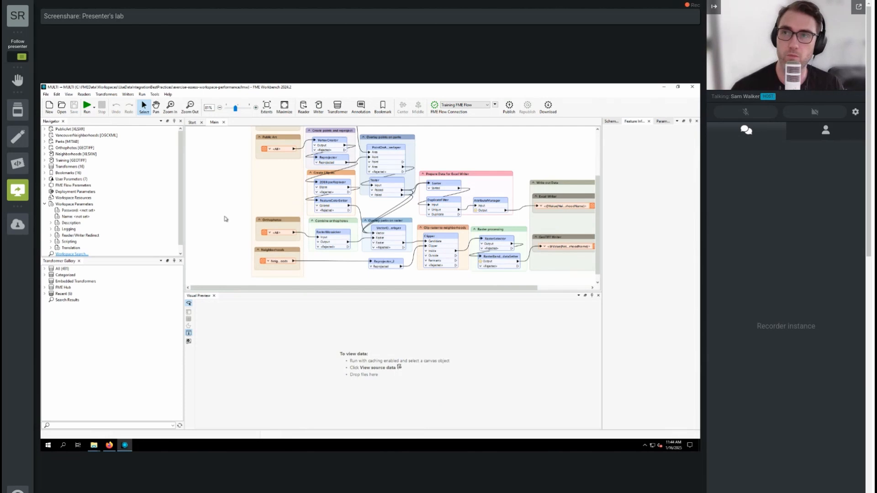
pyautogui.scroll(1, 225, 218)
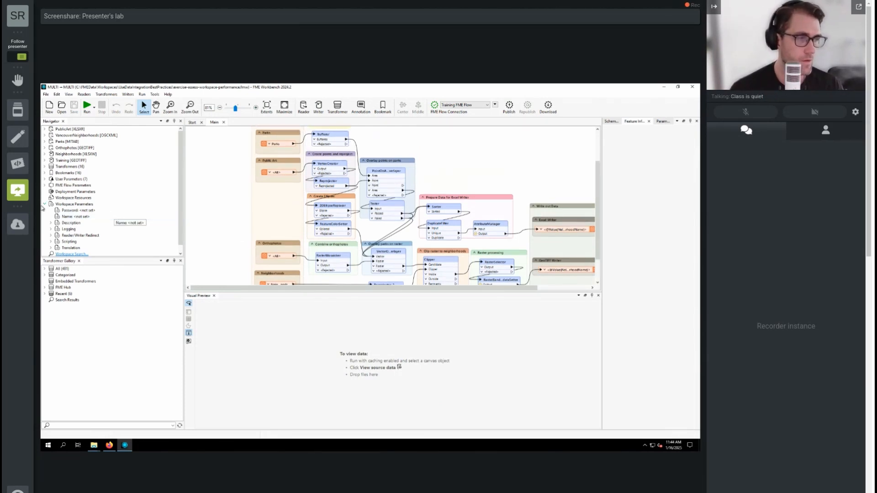
pyautogui.click(87, 108)
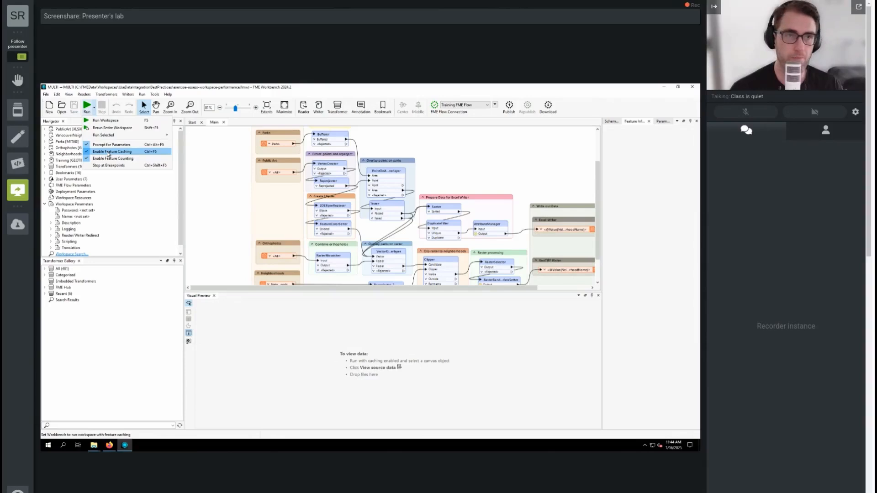
pyautogui.click(108, 153)
# Enable Log Timestamp Information in the FME translation options and apply the change.
pyautogui.click(155, 95)
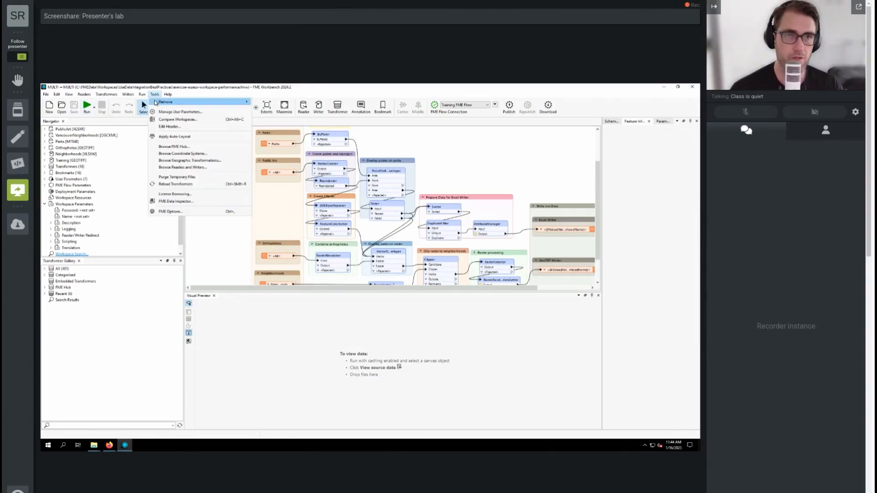
pyautogui.click(170, 212)
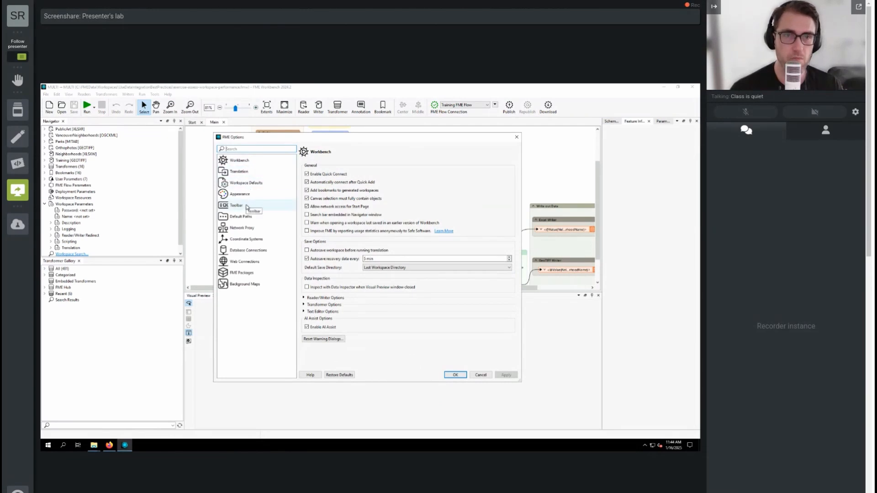
pyautogui.click(261, 176)
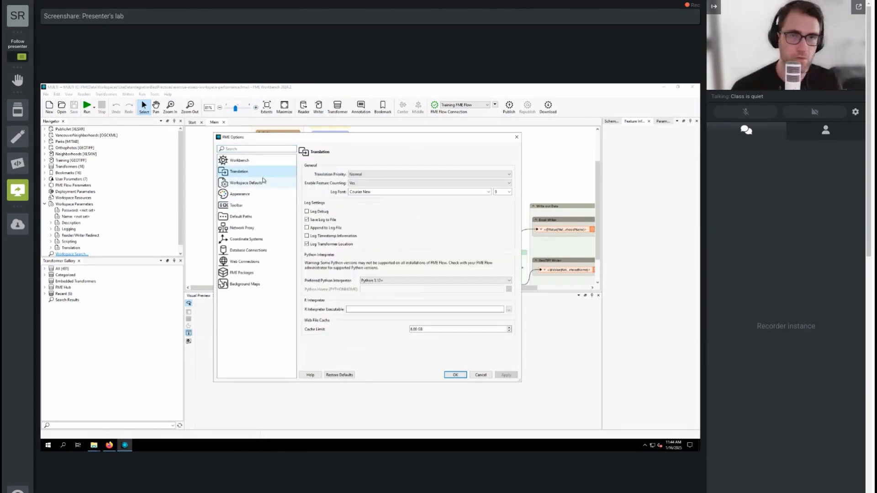
pyautogui.click(335, 237)
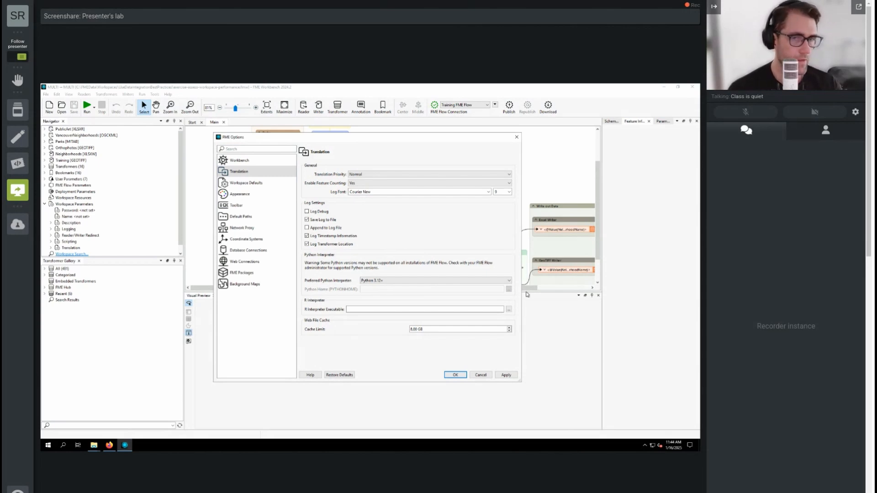
pyautogui.click(461, 376)
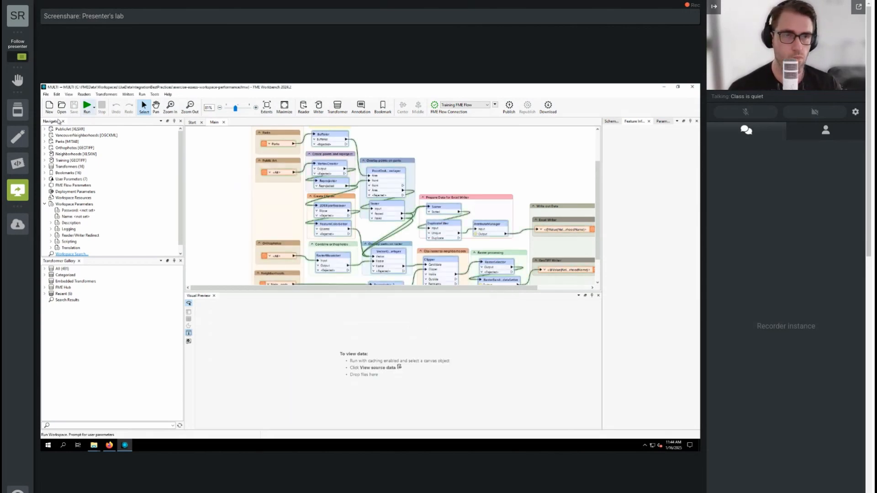
# Inspect the source dataset settings of the workspace's readers, including PublicArt and Parks.
pyautogui.click(45, 129)
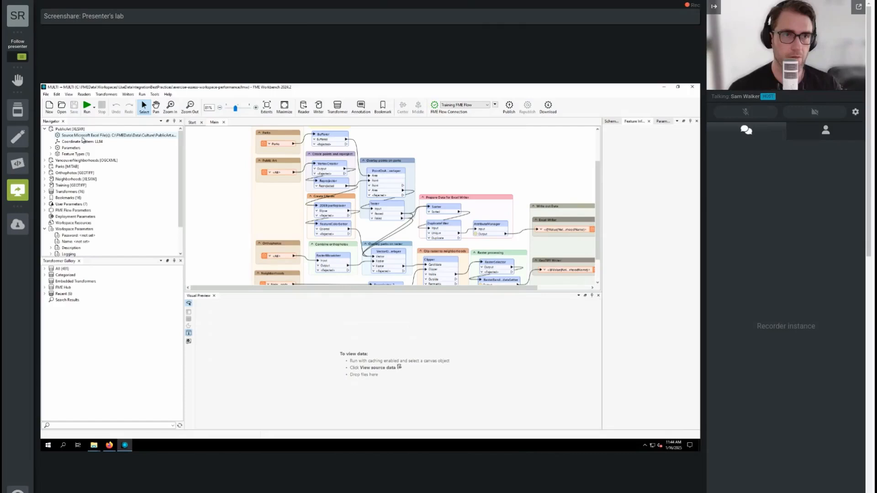
pyautogui.click(44, 130)
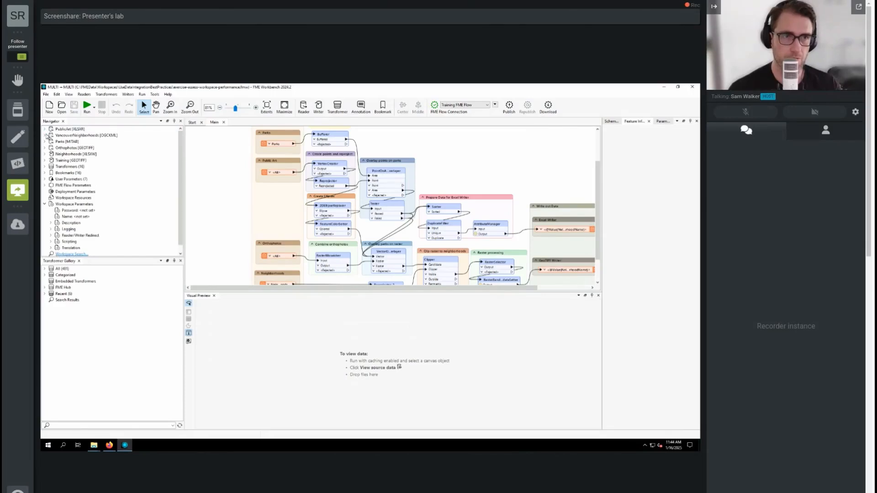
pyautogui.click(44, 161)
pyautogui.click(45, 161)
pyautogui.click(45, 141)
pyautogui.click(46, 142)
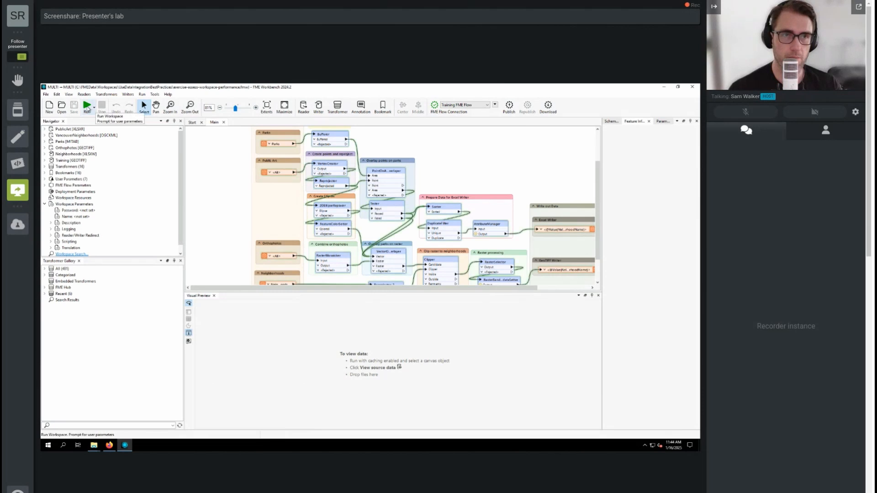
# Turn off feature counting and run the workspace with the default parameter values.
pyautogui.click(87, 108)
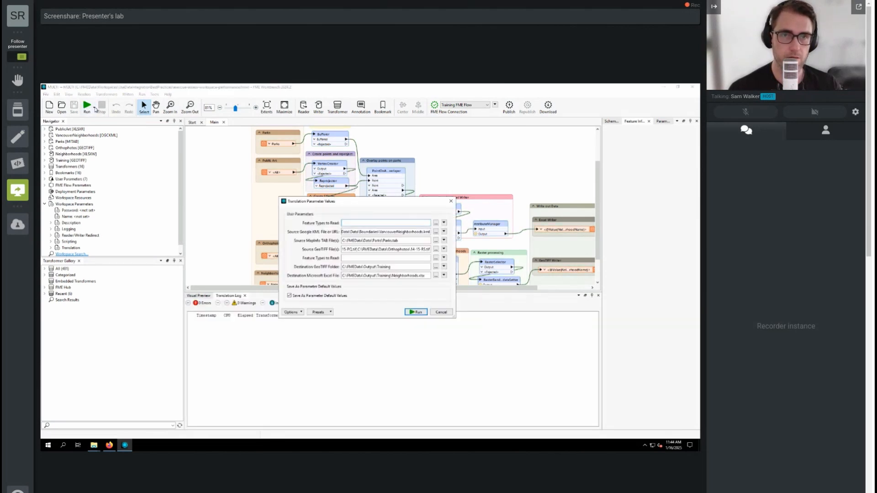
pyautogui.press('Escape')
pyautogui.click(95, 109)
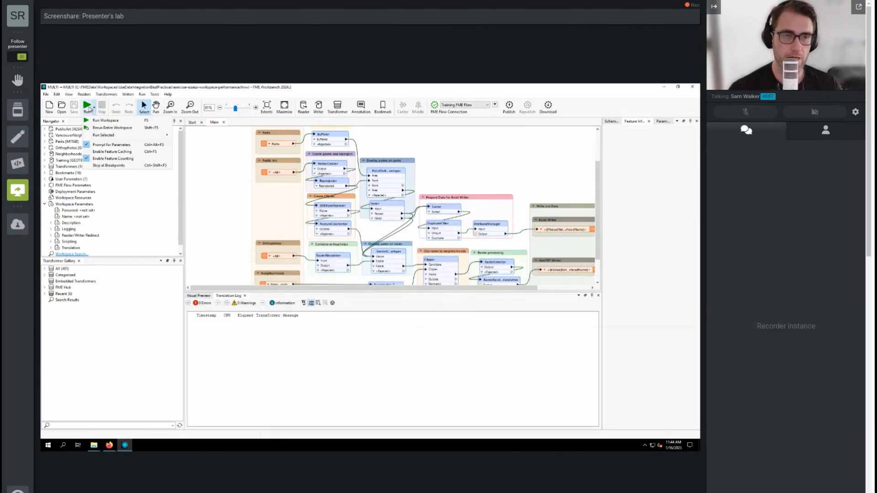
pyautogui.click(128, 161)
pyautogui.press('F5')
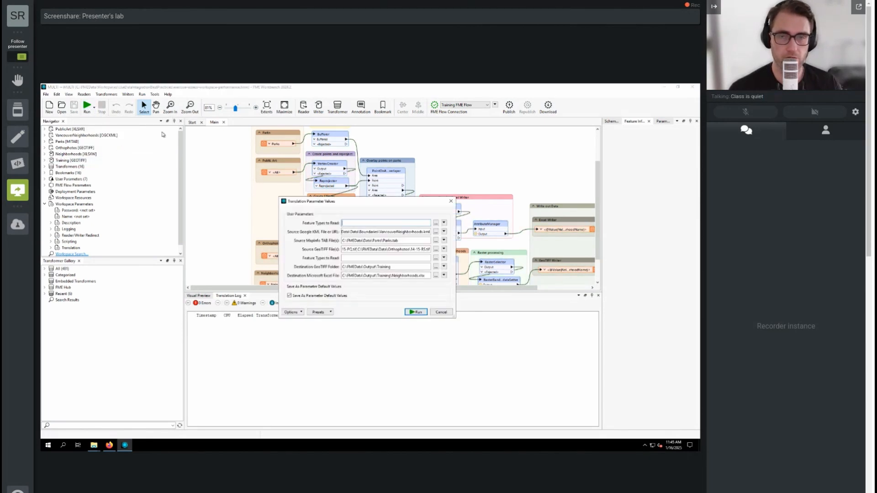
pyautogui.click(415, 313)
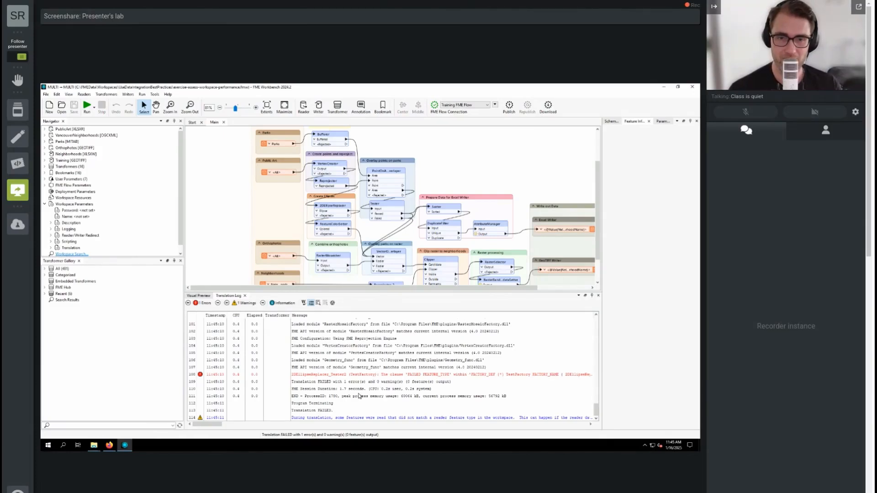
# Examine the full error message in the translation log and the parameters of the 2DEllipseReplacer transformer.
pyautogui.moveTo(205, 425); pyautogui.dragTo(280, 428)
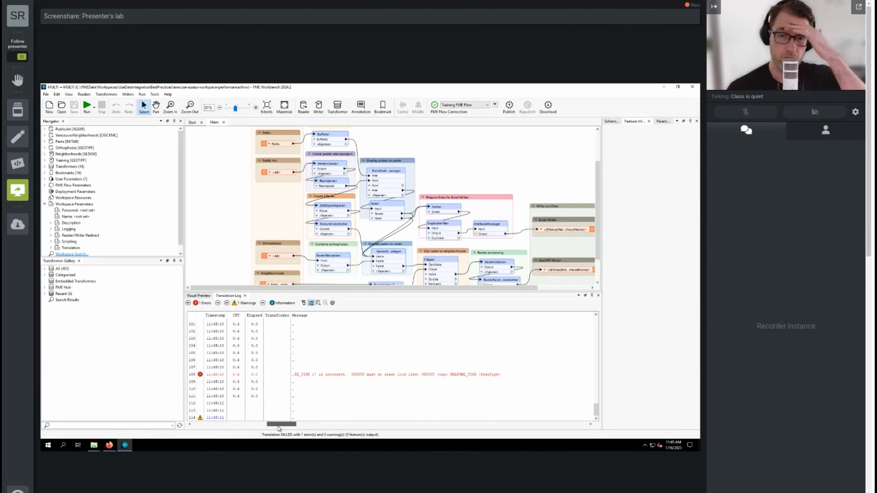
pyautogui.click(427, 375)
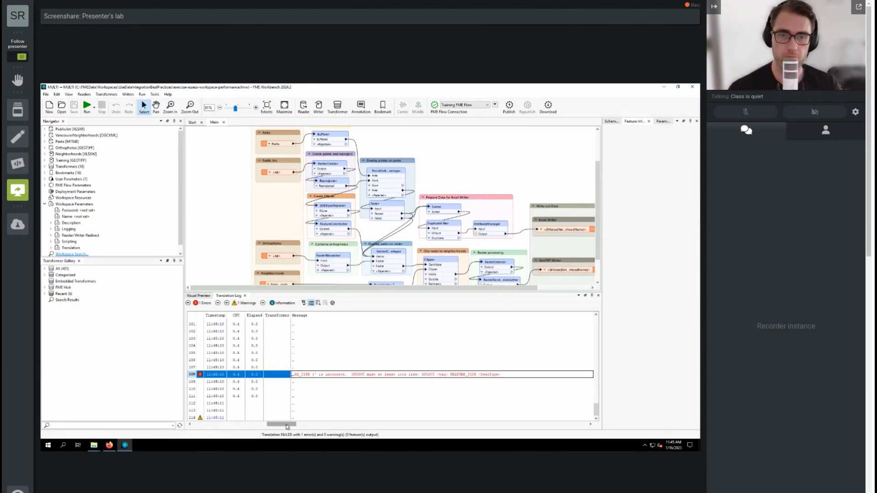
pyautogui.moveTo(280, 423); pyautogui.dragTo(260, 425)
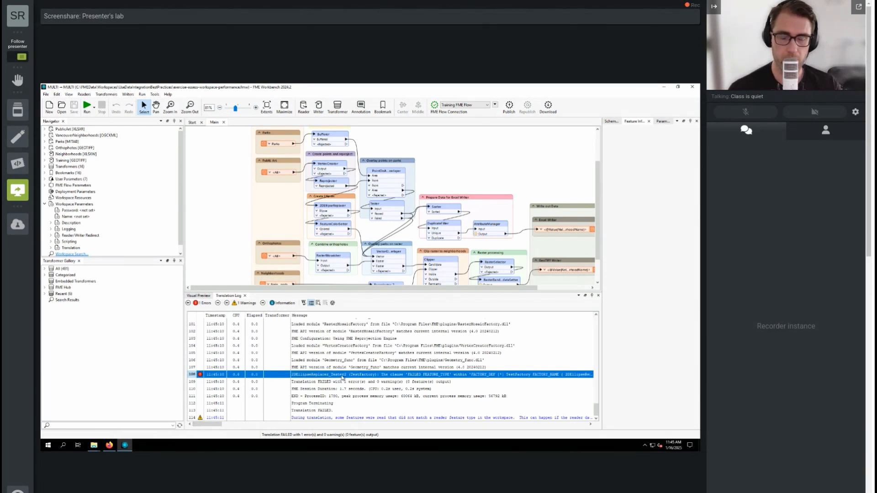
pyautogui.scroll(-2, 242, 227)
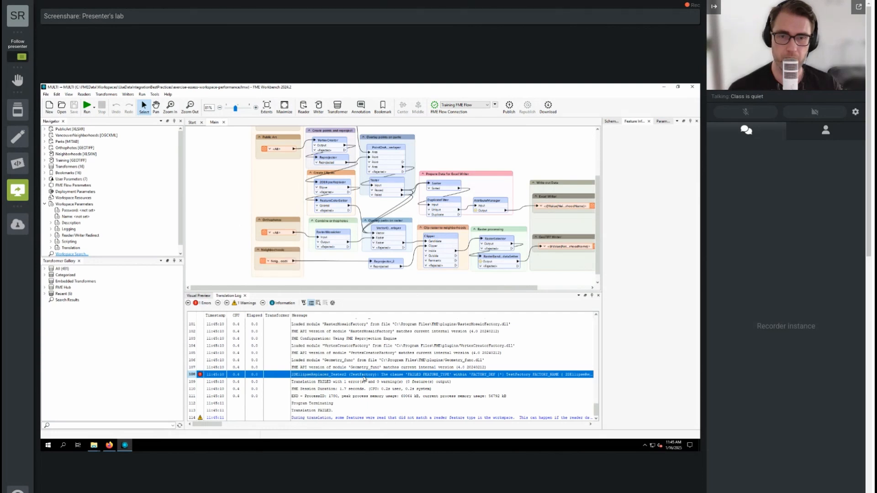
pyautogui.click(336, 187)
pyautogui.doubleClick(335, 186)
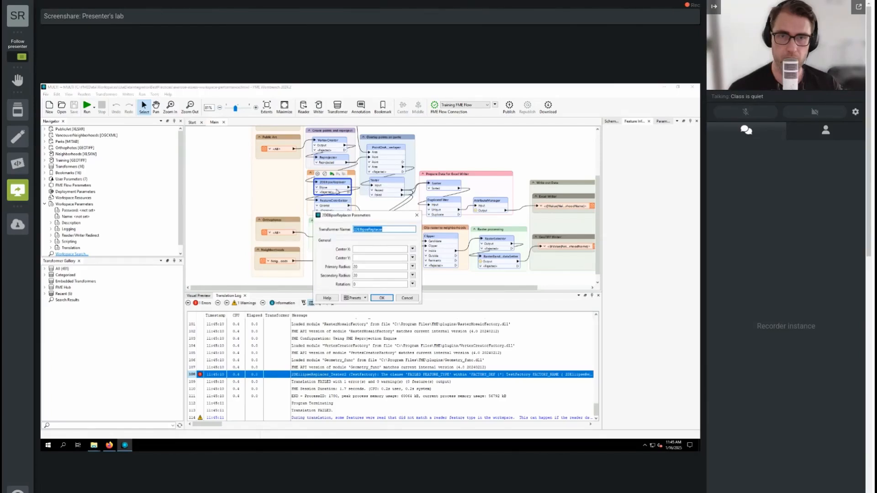
pyautogui.click(416, 215)
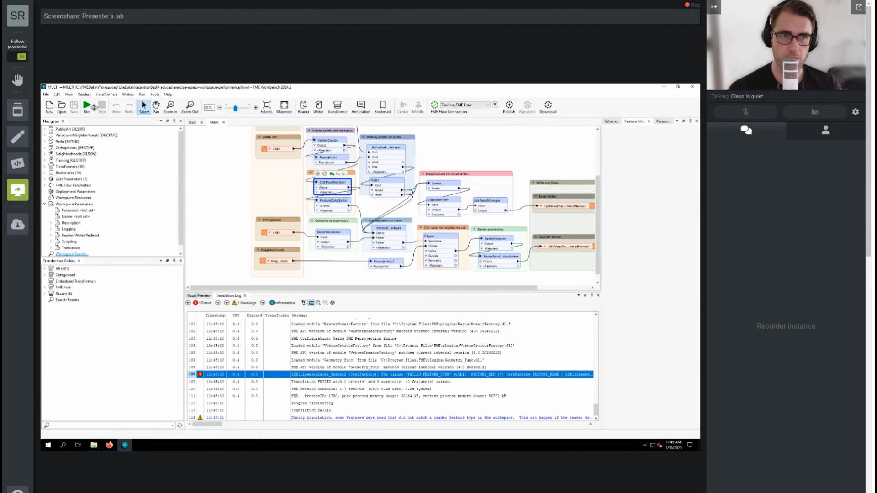
# Turn feature counting back on and rerun the workspace with the default parameter values.
pyautogui.click(93, 107)
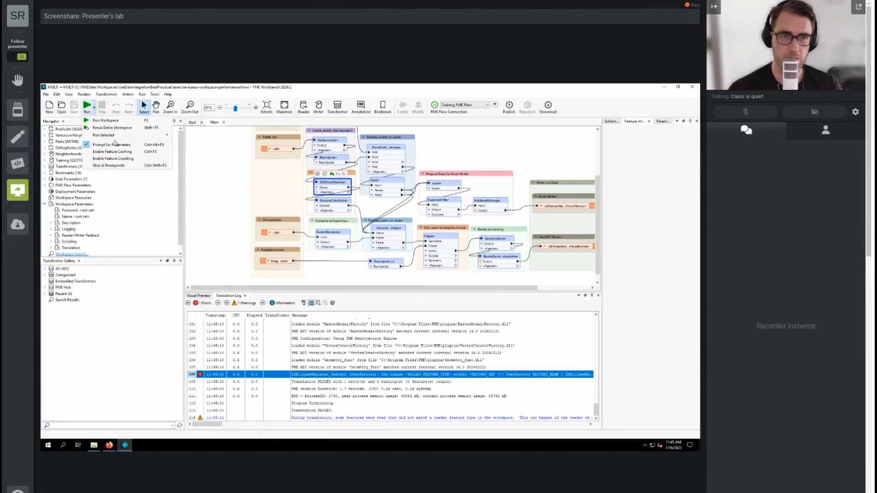
pyautogui.click(119, 160)
pyautogui.click(87, 106)
pyautogui.click(415, 312)
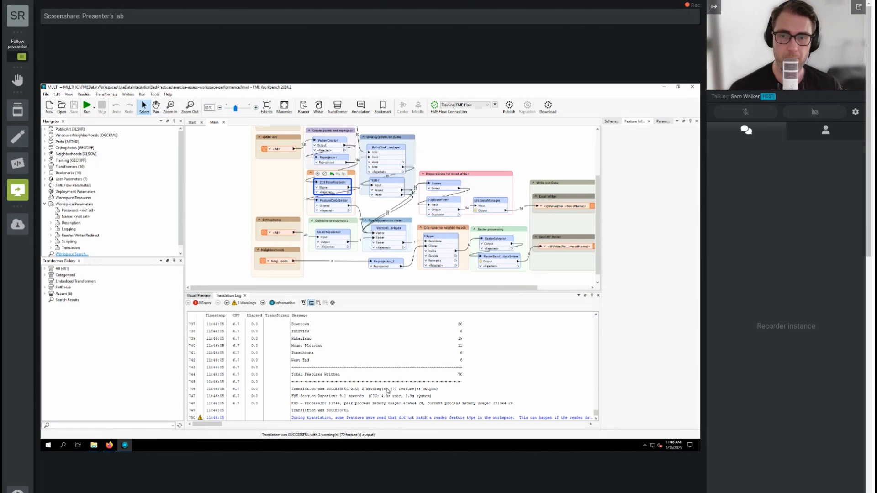
# Review the features read and written summaries in the translation log and highlight the FME session duration line.
pyautogui.scroll(5, 387, 390)
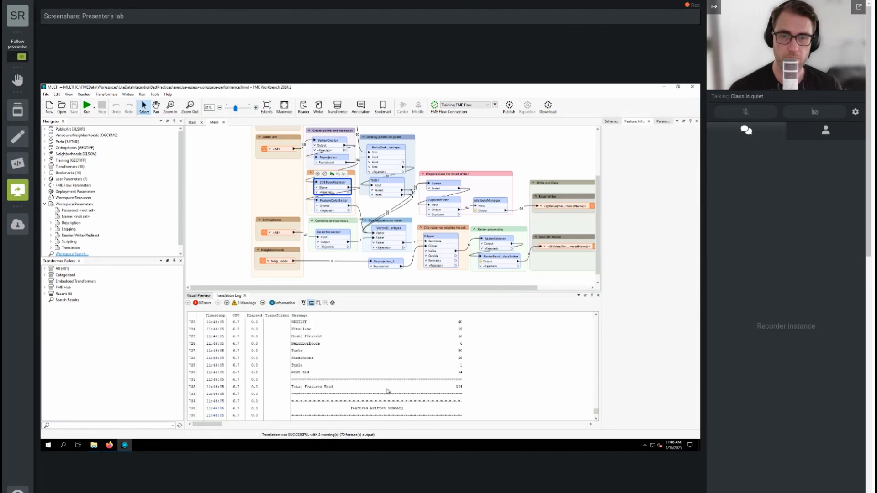
pyautogui.scroll(-5, 387, 391)
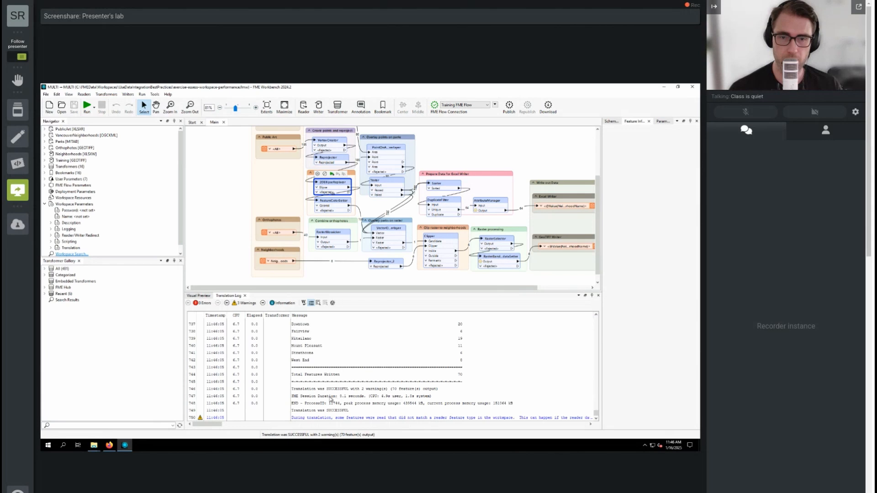
pyautogui.click(347, 397)
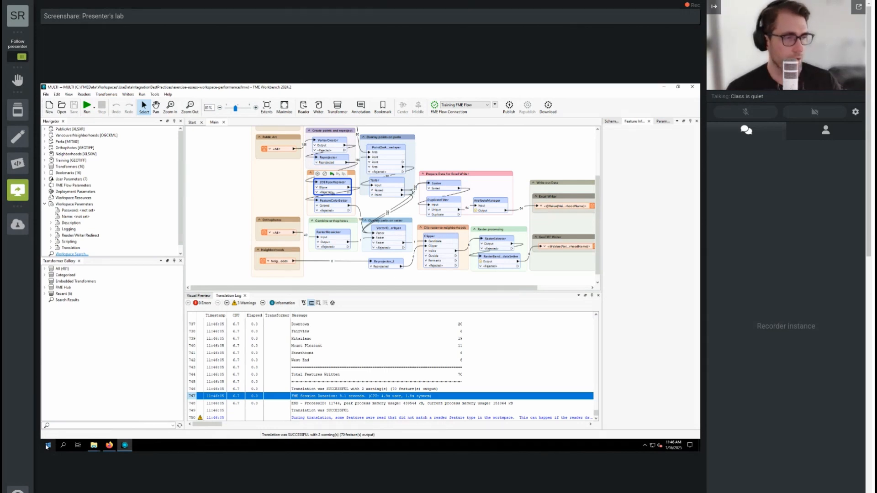
# Enable feature caching and run the workspace with the default parameter values.
pyautogui.click(94, 111)
pyautogui.click(95, 147)
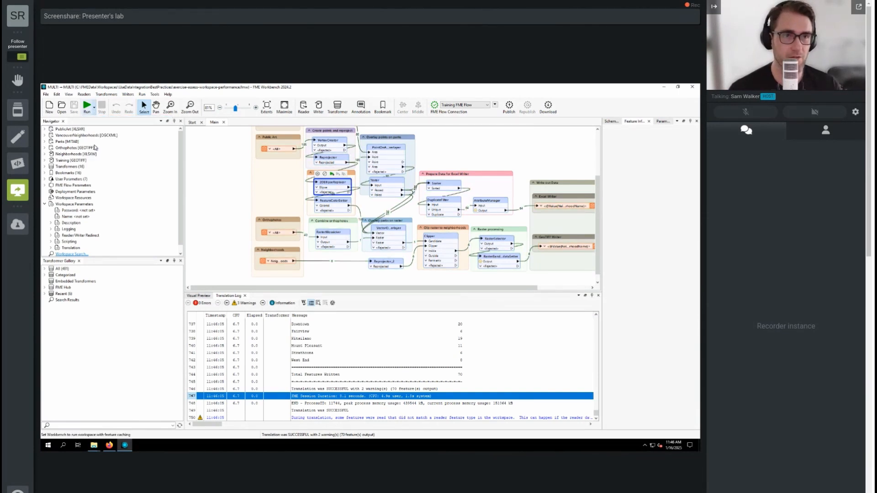
pyautogui.click(89, 106)
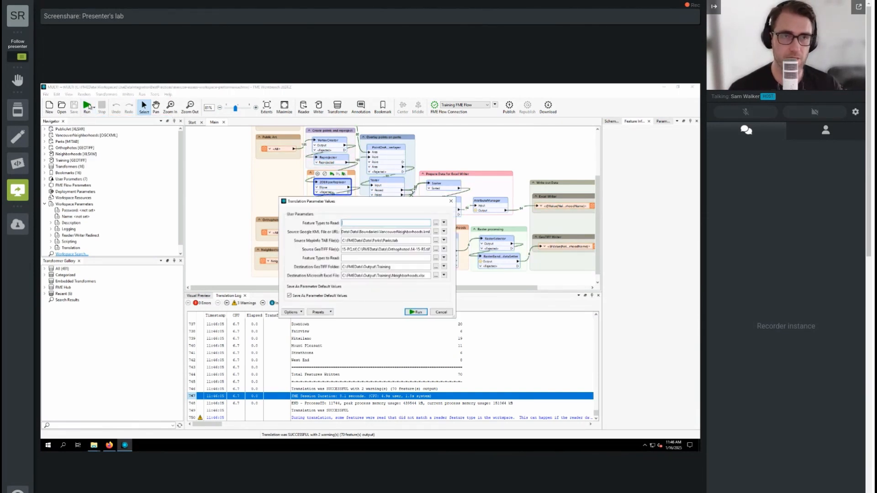
pyautogui.click(417, 312)
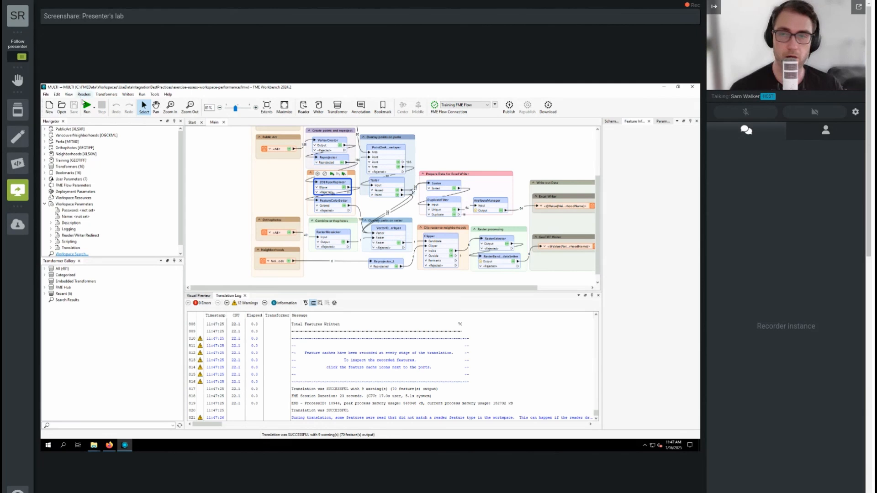
# Turn off feature caching and disable all transformers and both the Excel and GeoTIFF writers, keeping the readers enabled.
pyautogui.click(95, 108)
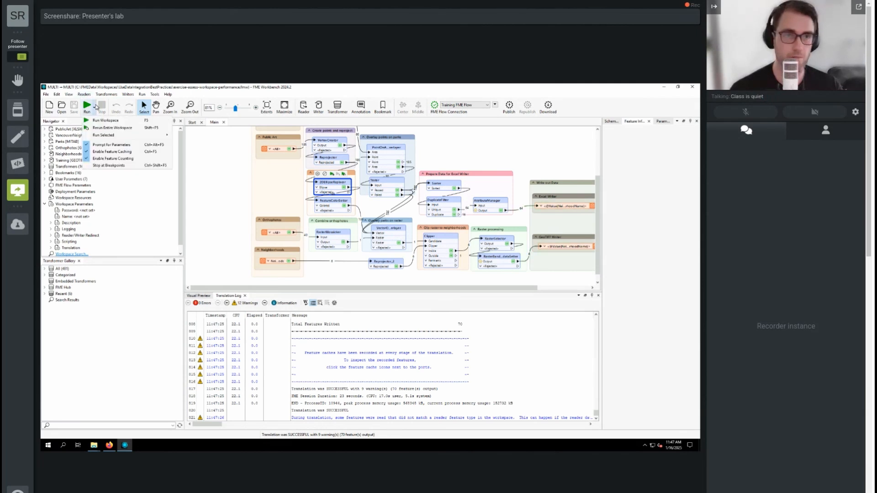
pyautogui.click(108, 152)
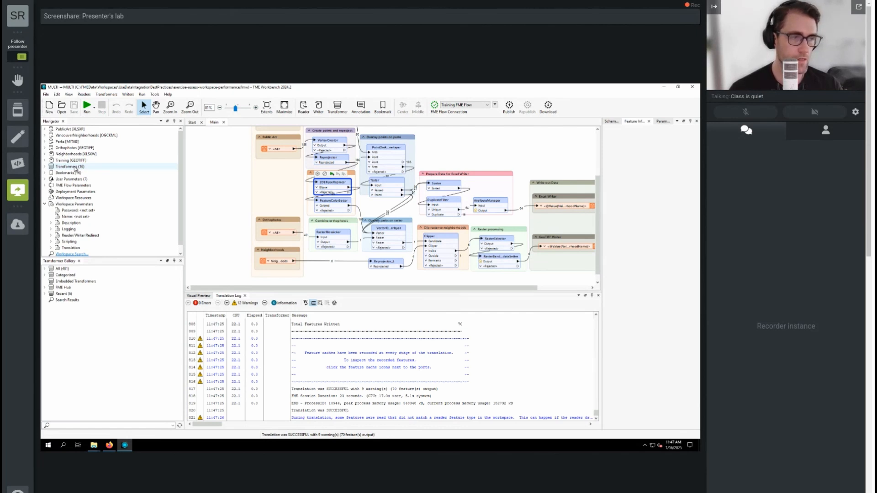
pyautogui.scroll(1, 295, 174)
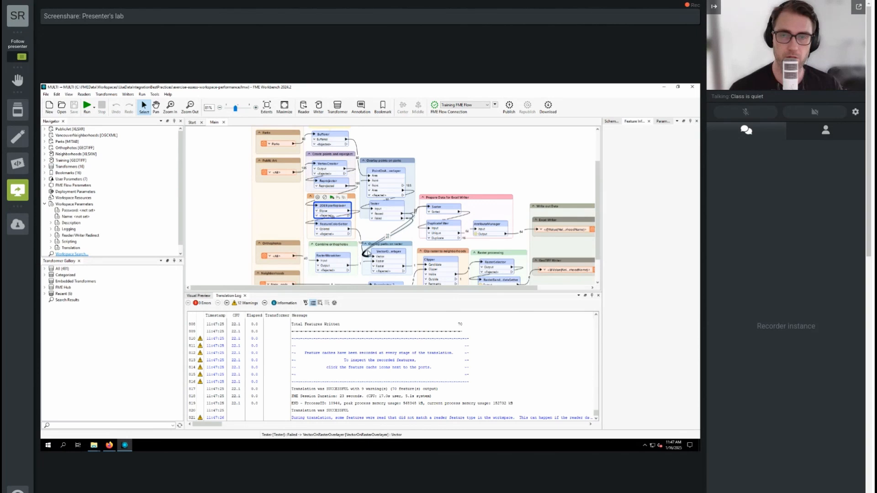
pyautogui.scroll(-2, 369, 254)
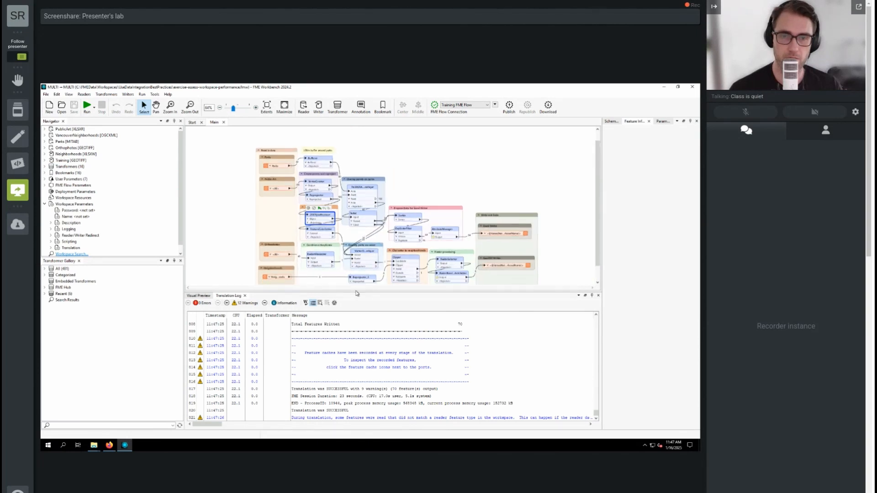
pyautogui.moveTo(356, 309); pyautogui.dragTo(358, 327)
pyautogui.moveTo(299, 136); pyautogui.dragTo(557, 306)
pyautogui.rightClick(313, 182)
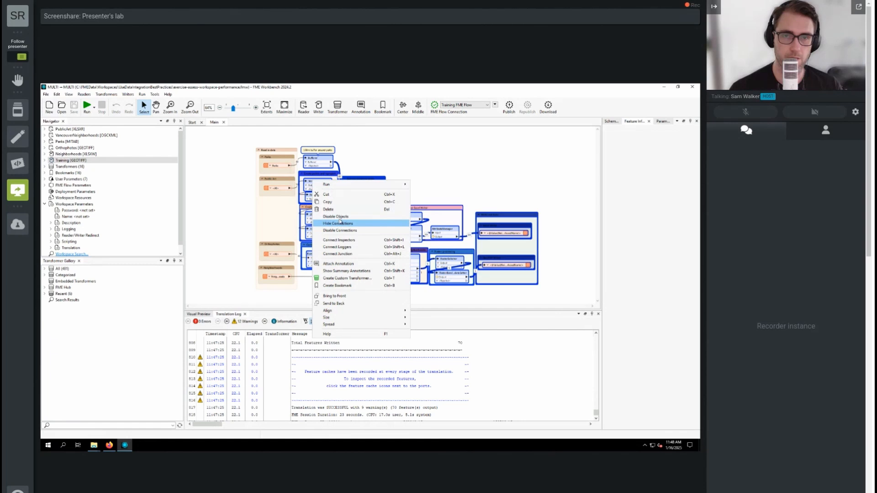
pyautogui.click(341, 216)
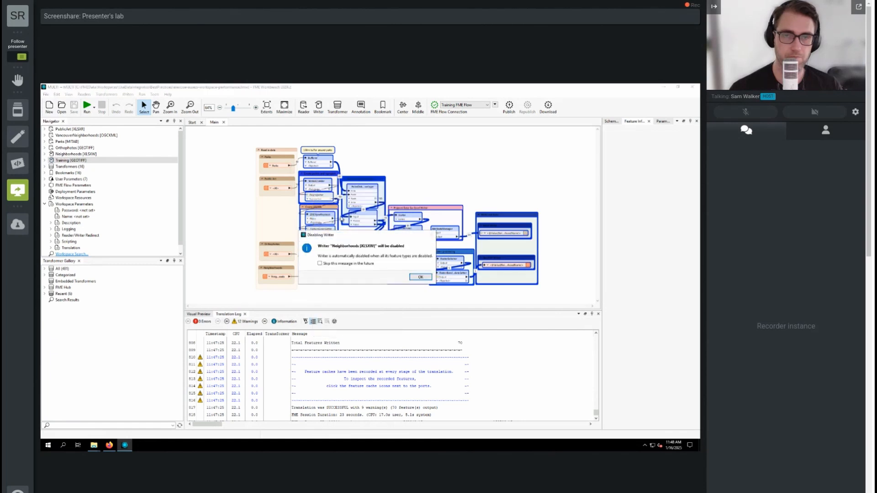
pyautogui.click(417, 281)
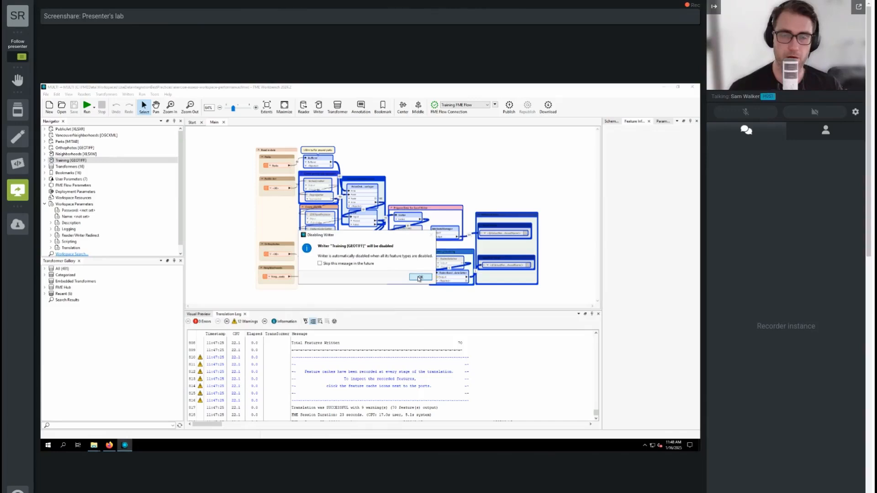
pyautogui.click(419, 278)
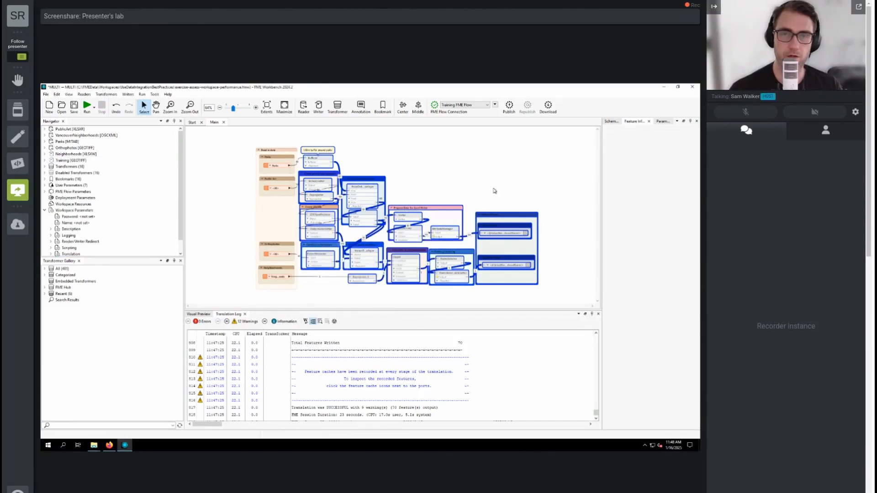
# Run the workspace with only its readers enabled, using the default parameter values.
pyautogui.click(493, 191)
pyautogui.click(86, 106)
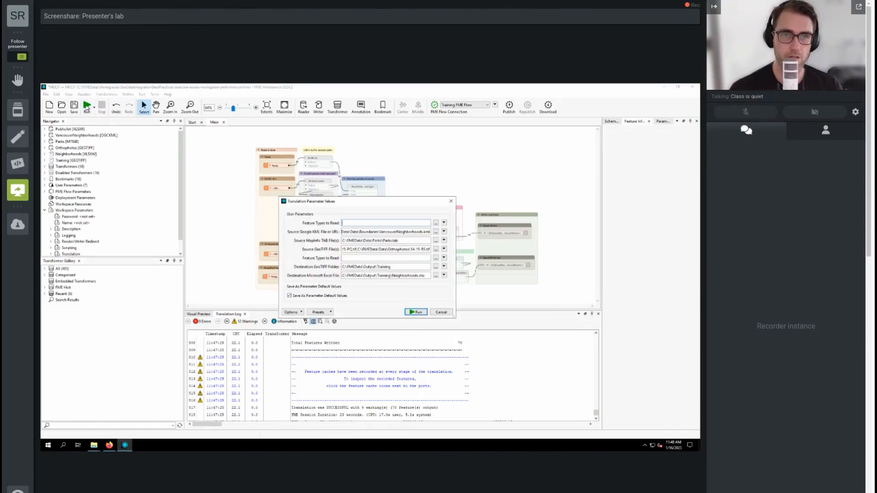
pyautogui.click(419, 312)
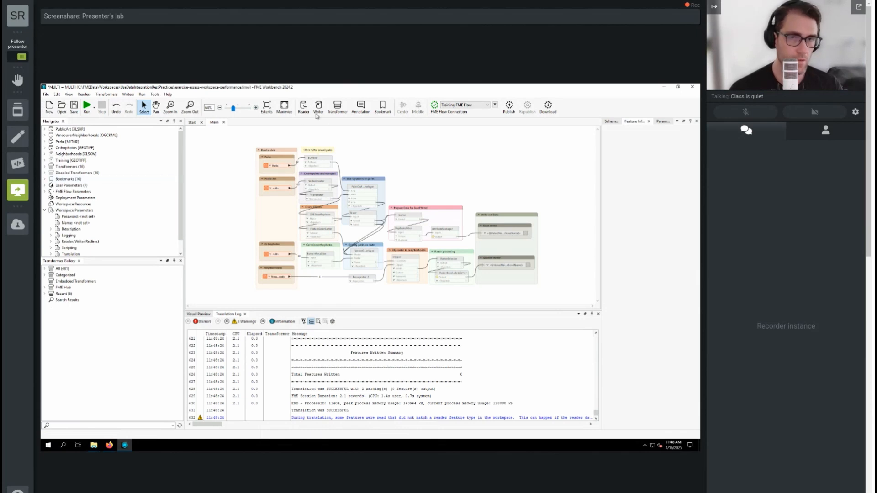
# Re-enable all the transformers, keep the writers disabled, and run the workspace with the default parameter values.
pyautogui.moveTo(297, 137); pyautogui.dragTo(479, 306)
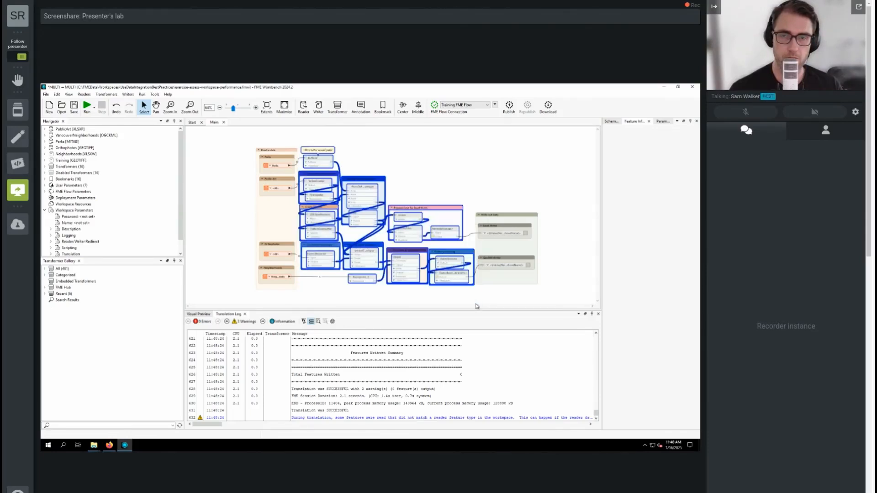
pyautogui.rightClick(360, 188)
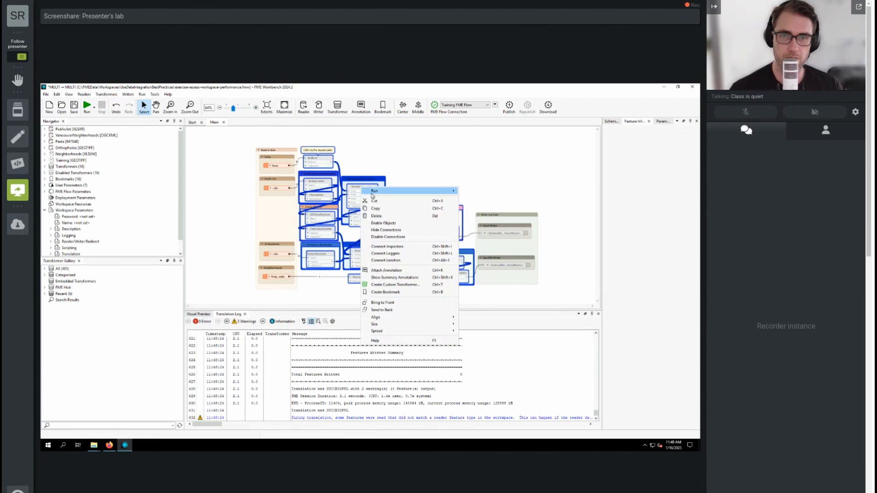
pyautogui.click(389, 223)
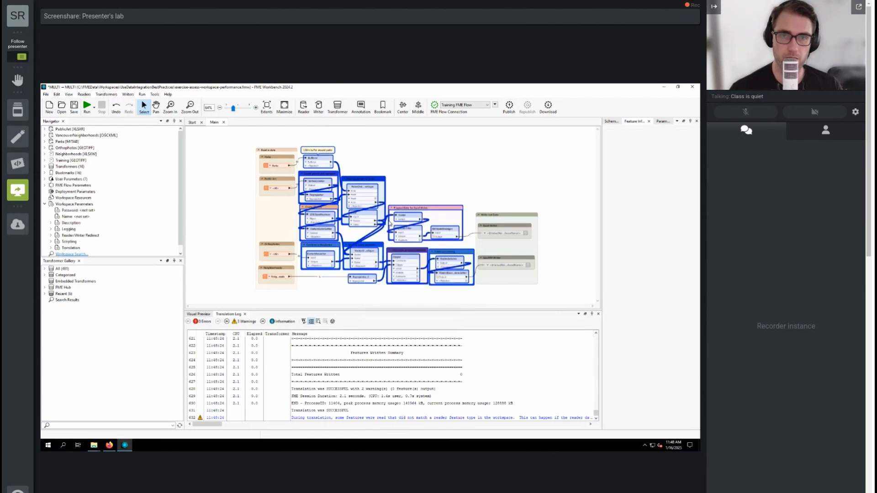
pyautogui.click(370, 161)
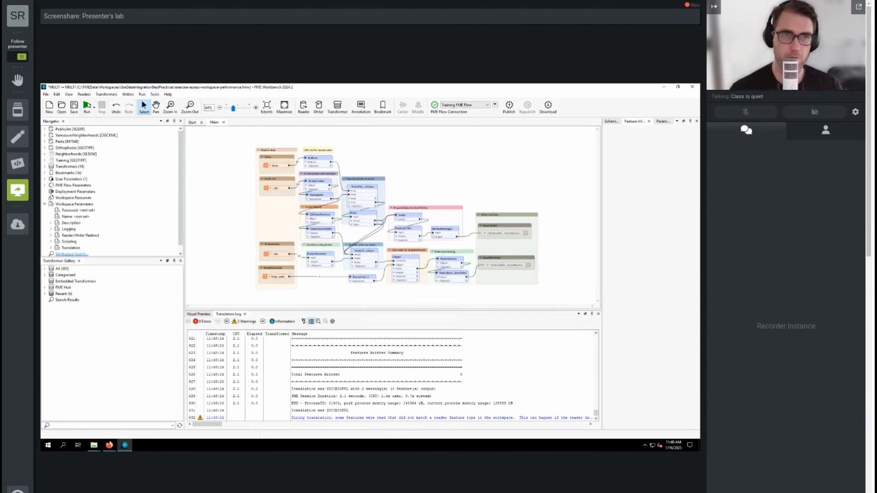
pyautogui.click(89, 105)
pyautogui.click(413, 312)
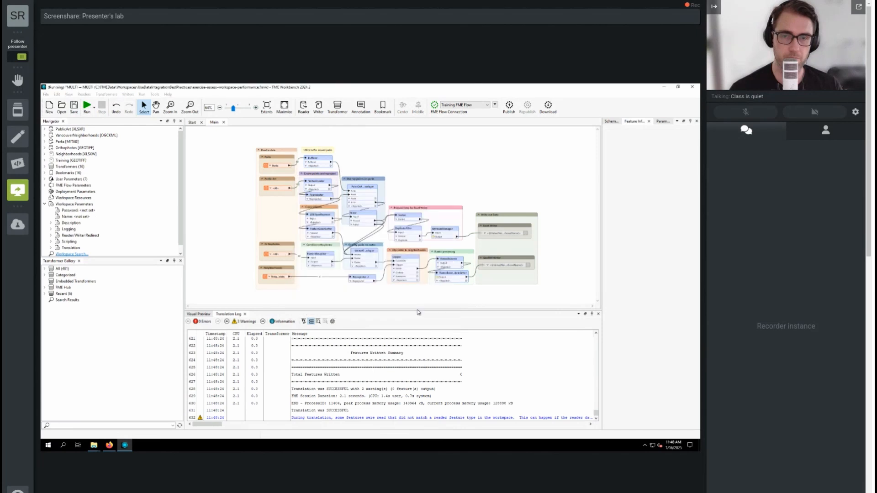